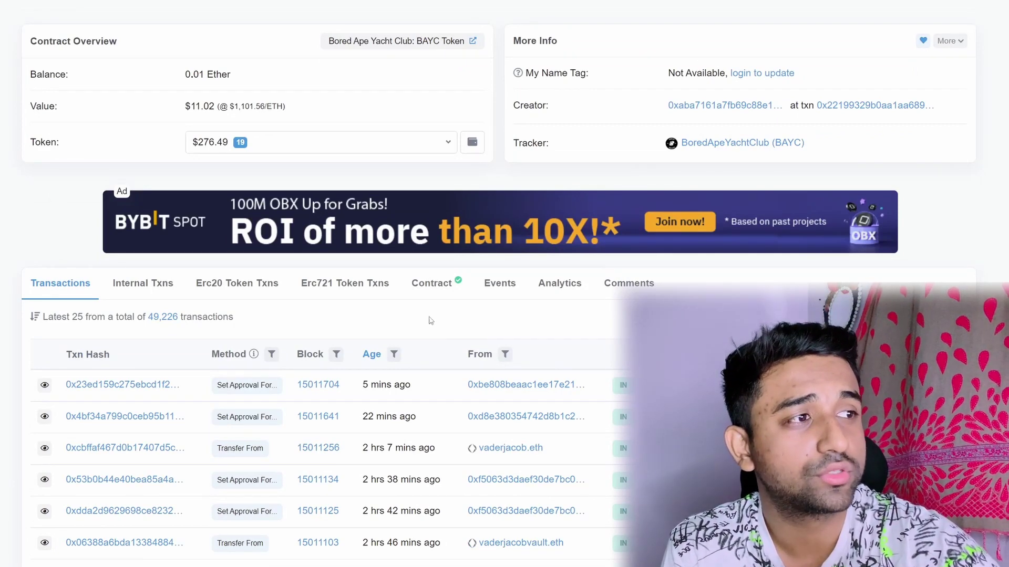
Show the write functions of the BoredApeYachtClub contract.
left_click(431, 292)
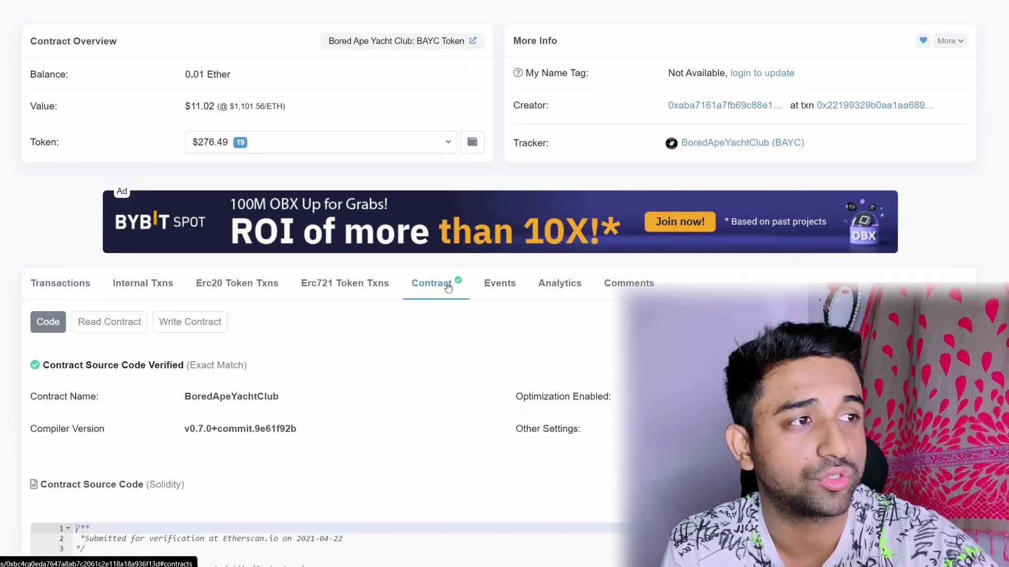
left_click(215, 323)
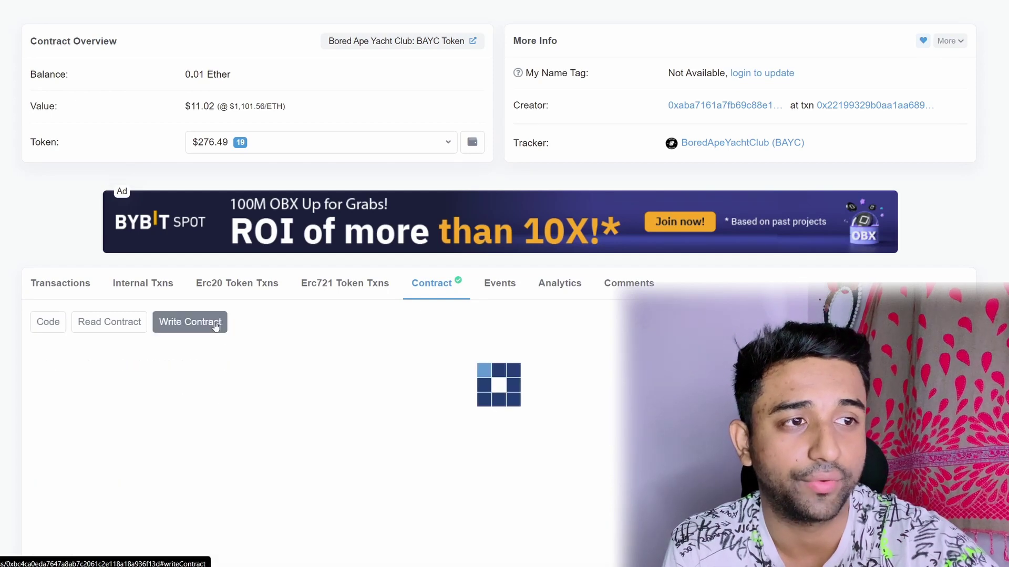
scroll(215, 325, "down", 4)
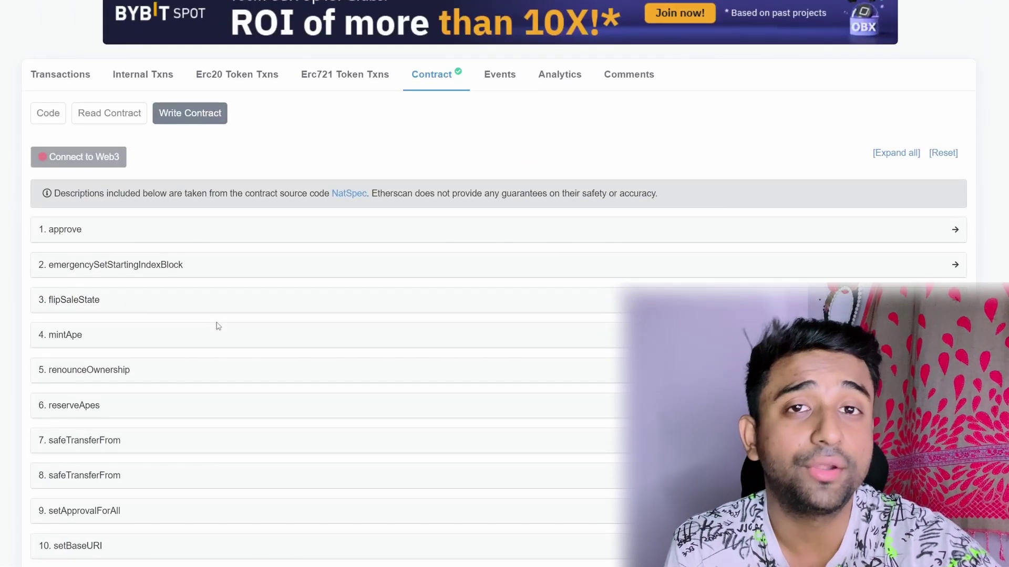
scroll(218, 325, "up", 1)
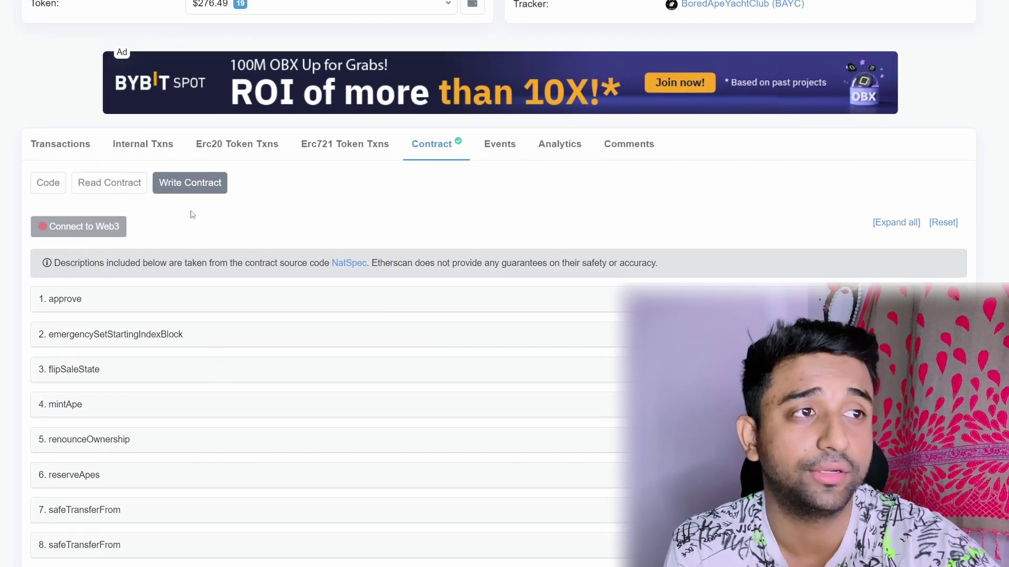
Connect a MetaMask wallet to the contract page and accept the beta feature notice.
left_click(57, 234)
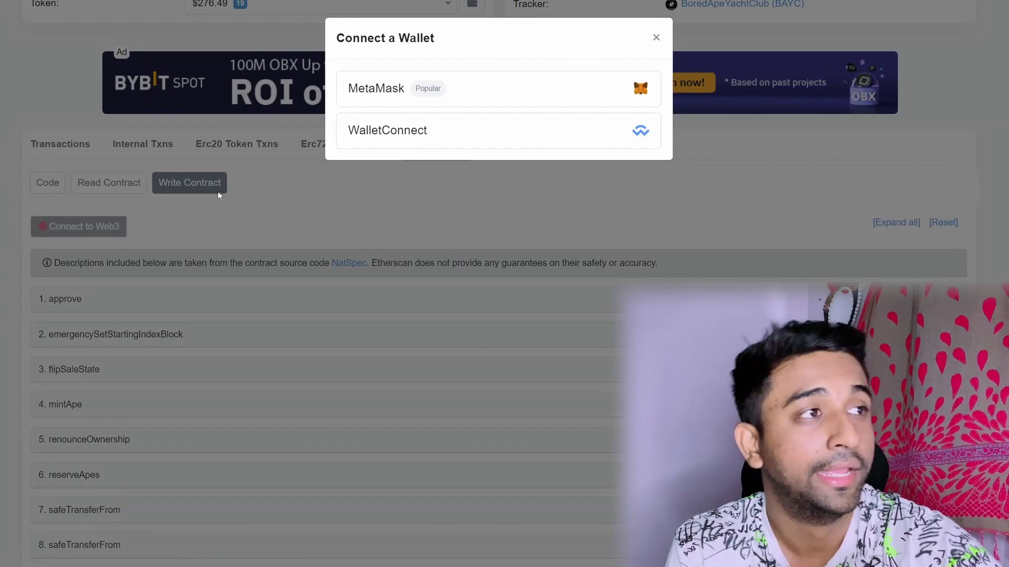
left_click(434, 95)
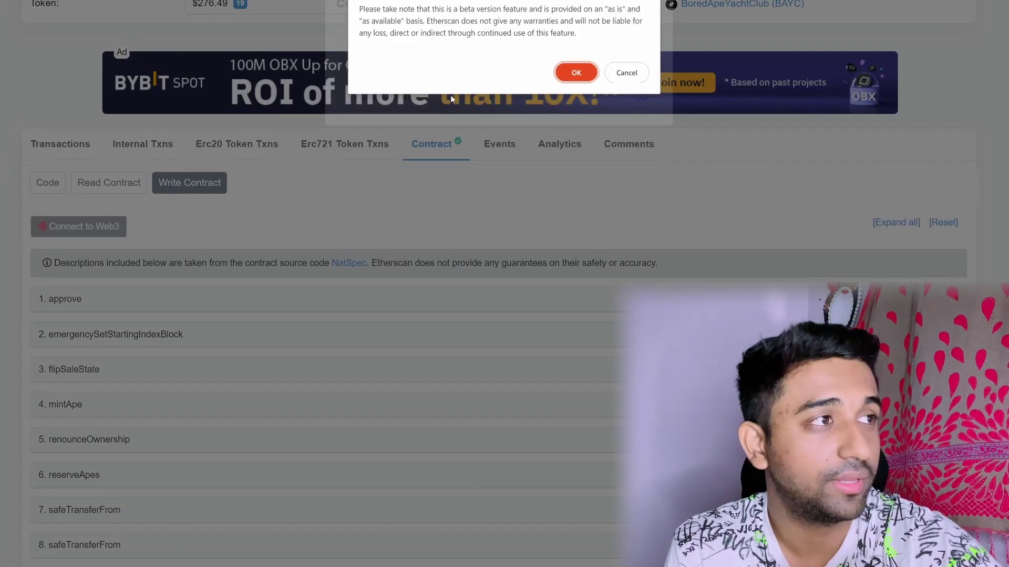
left_click(576, 72)
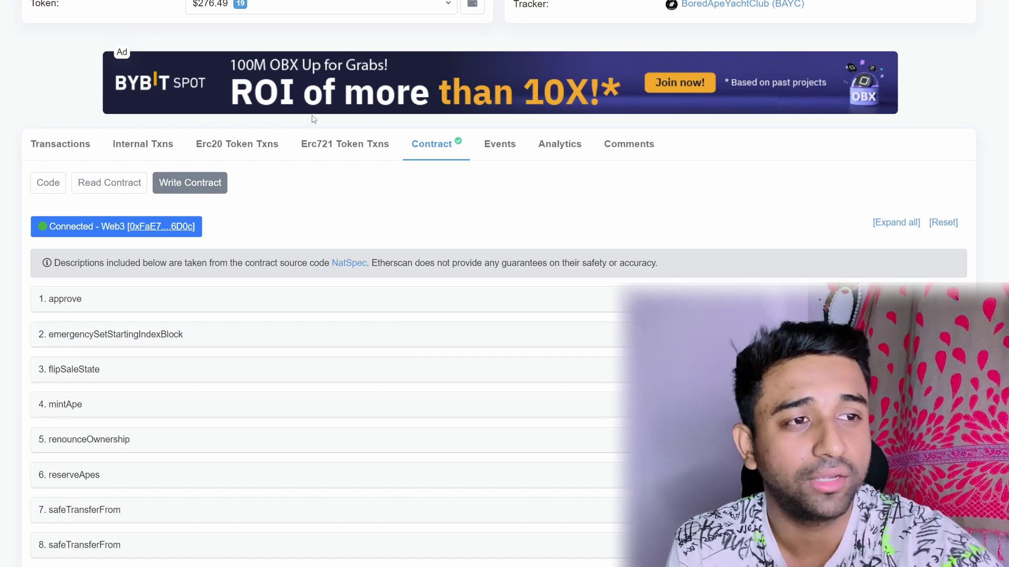
Expand the mintApe function to show its payable amount and number of tokens inputs.
scroll(184, 321, "down", 3)
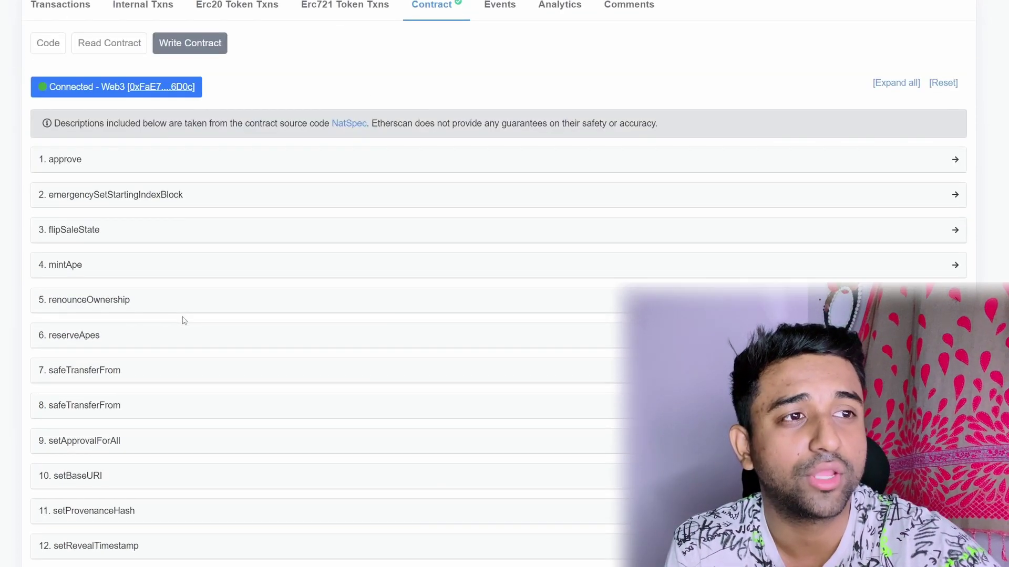
left_click(89, 269)
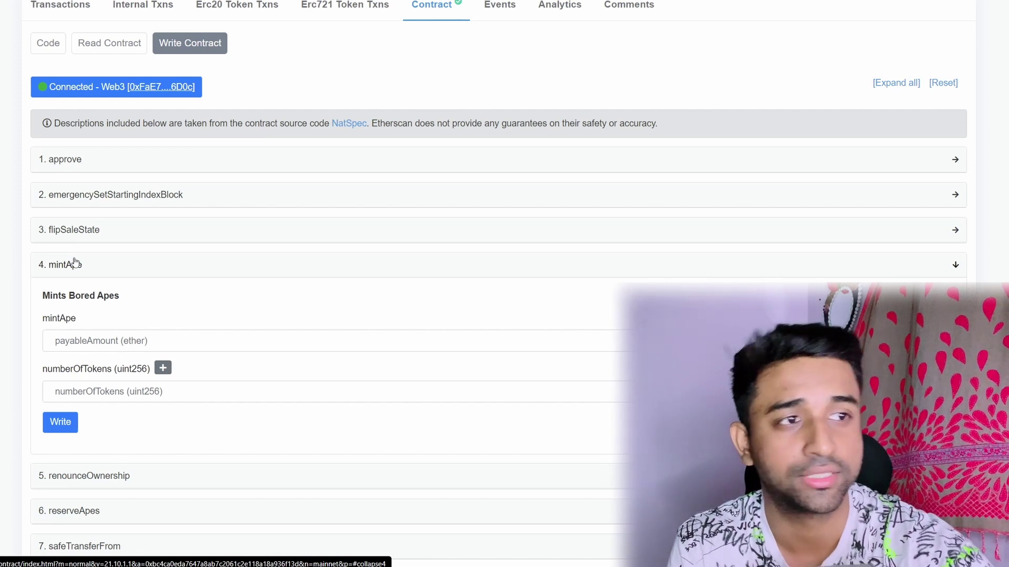
left_click(117, 338)
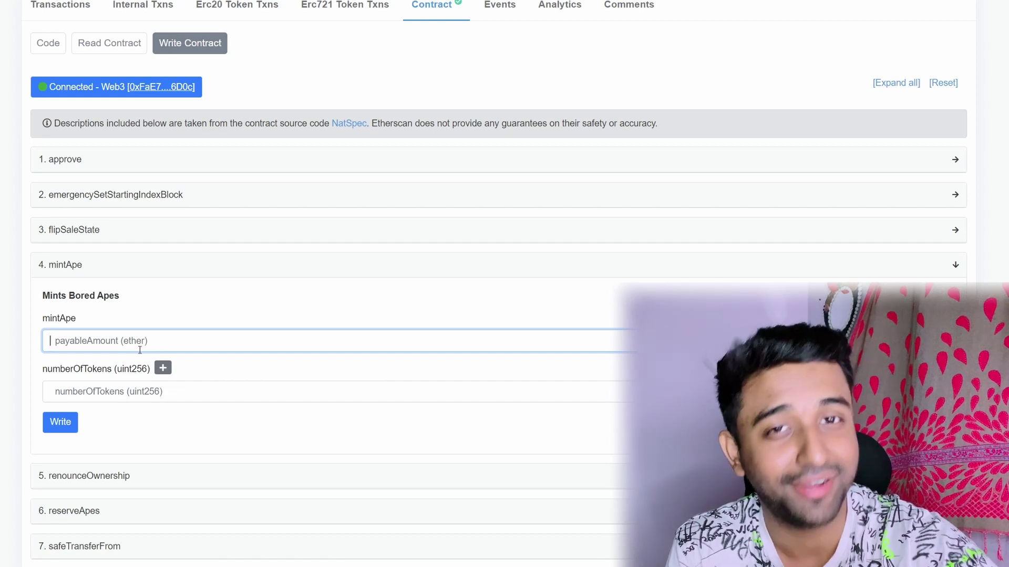
Look up the apePrice value among the contract's read functions.
scroll(140, 350, "up", 1)
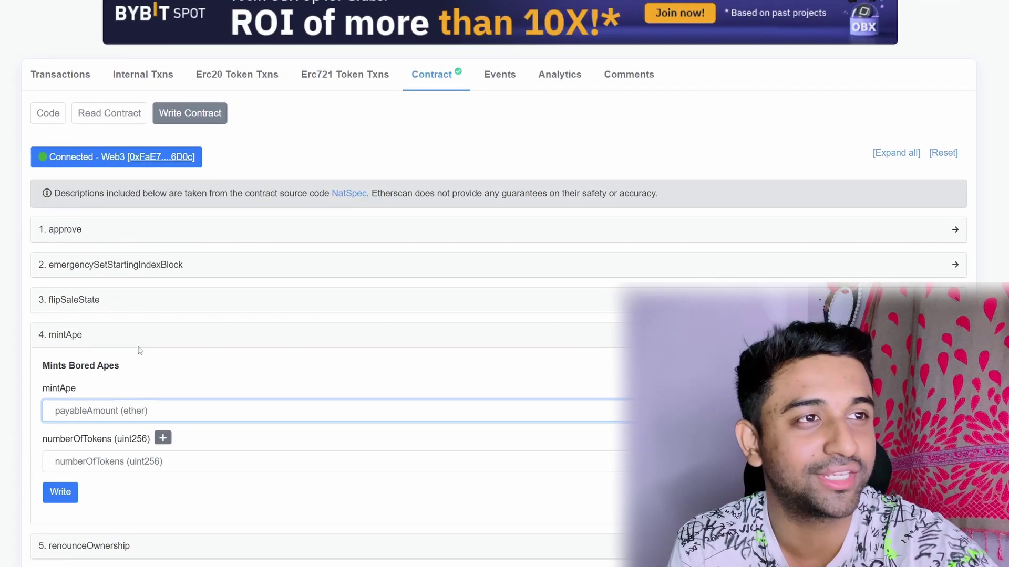
left_click(121, 110)
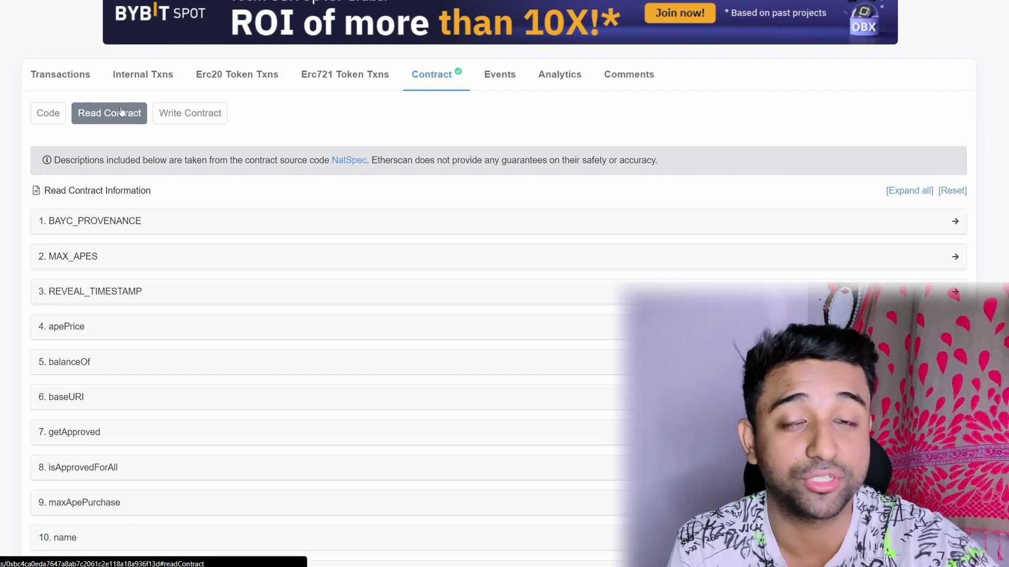
left_click(116, 333)
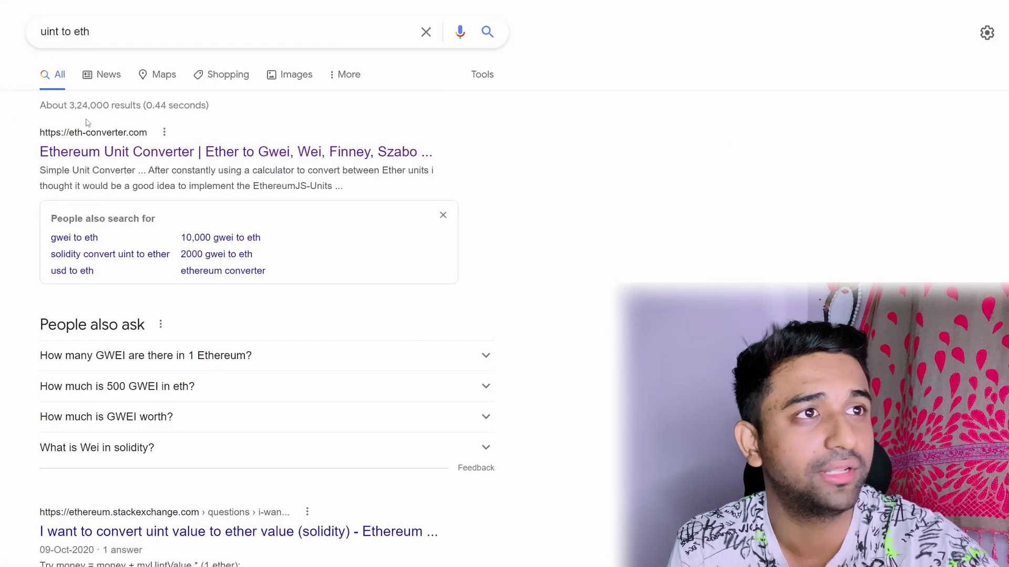
Open the Ethereum Unit Converter from the search results and convert the copied apePrice value from Wei to Ether.
left_click(156, 151)
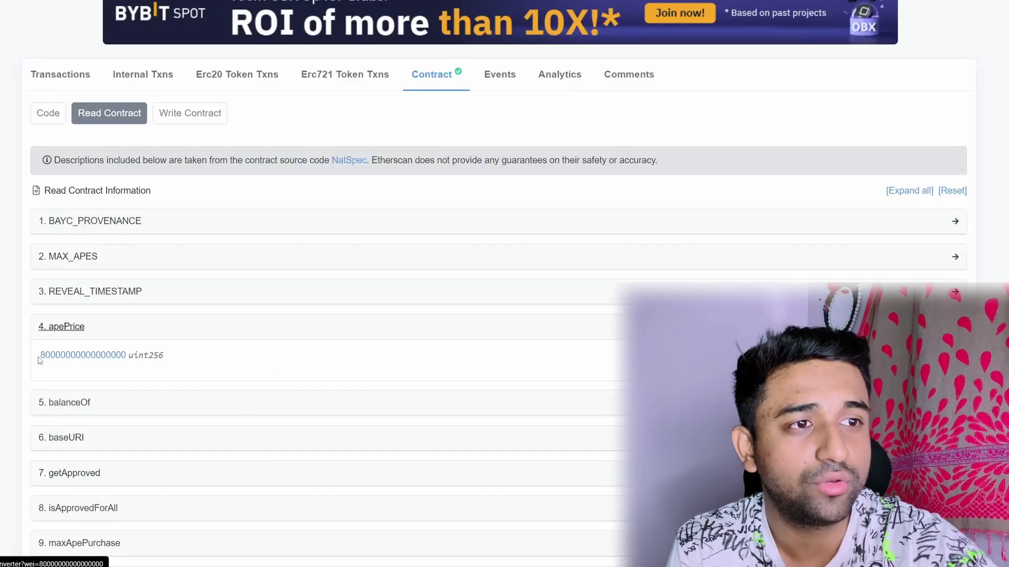
left_click_drag(40, 356, 126, 357)
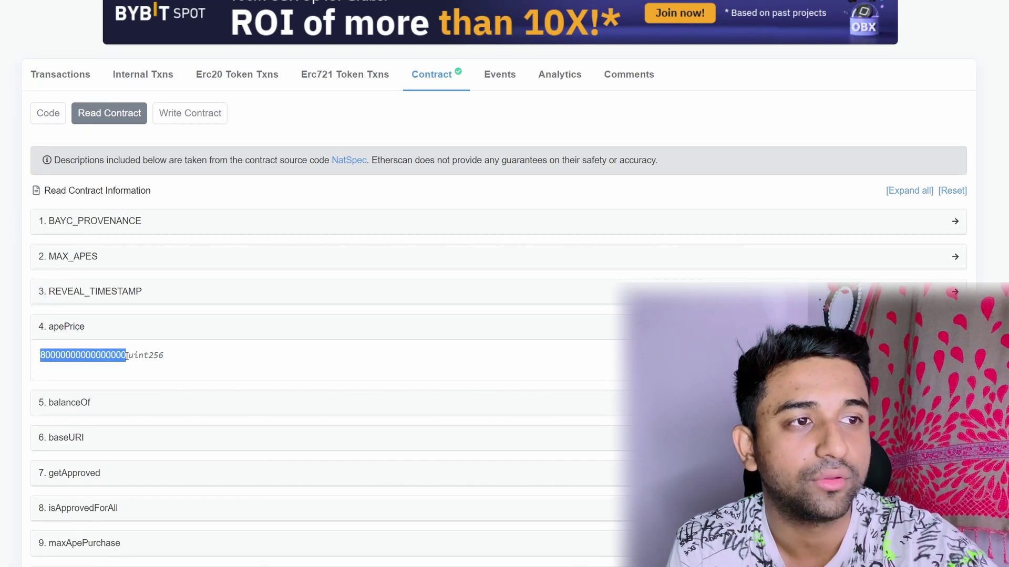
right_click(115, 352)
left_click(211, 473)
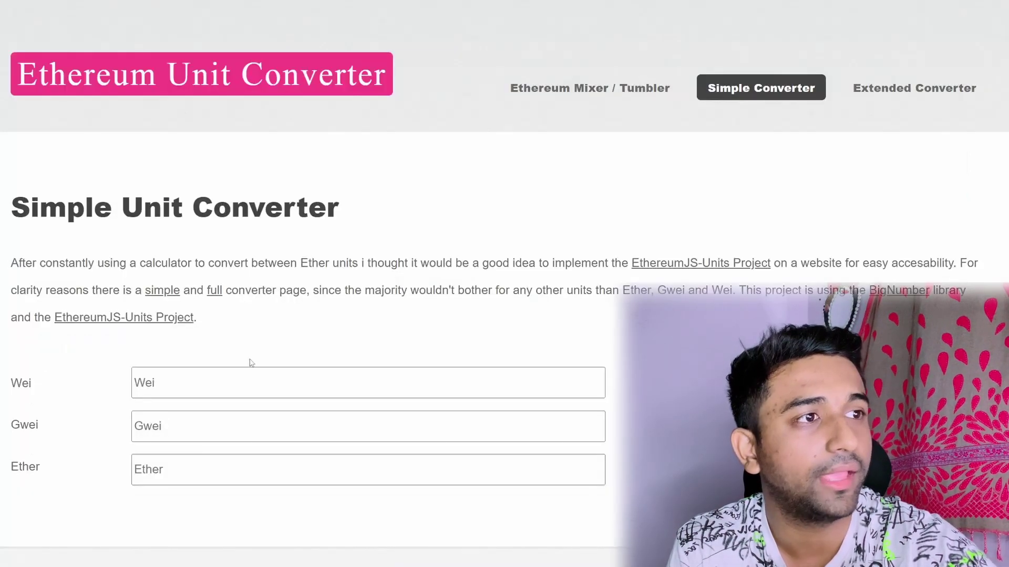
left_click(205, 382)
right_click(205, 382)
left_click(238, 253)
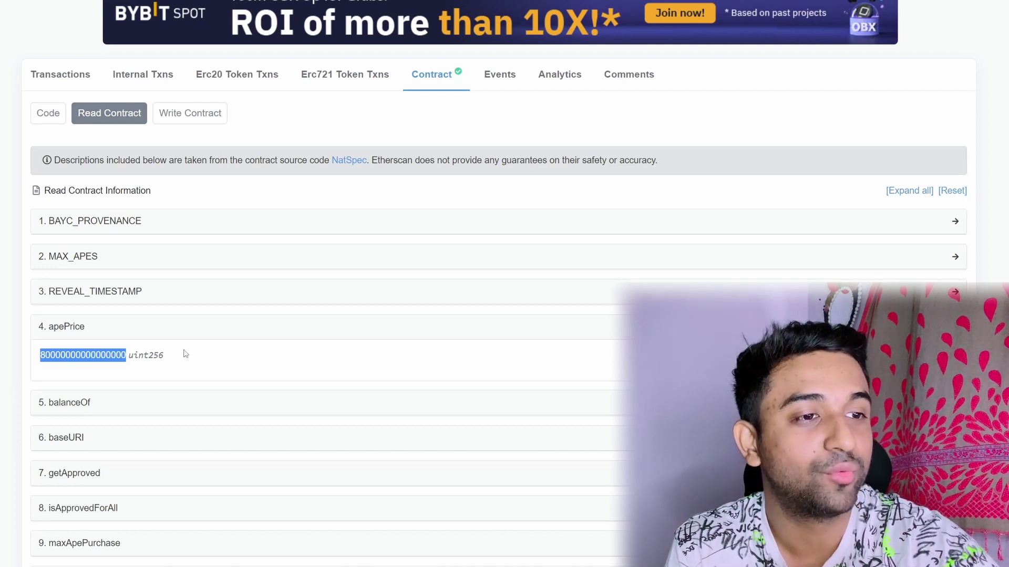
Check the maxApePurchase limit in the contract's read functions.
scroll(185, 354, "down", 1)
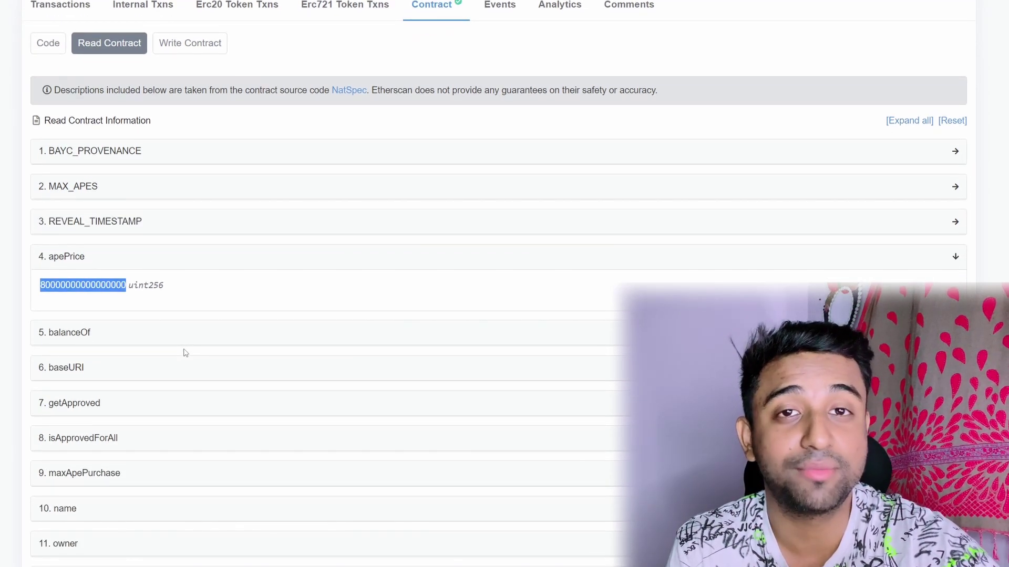
left_click(112, 474)
scroll(115, 479, "down", 2)
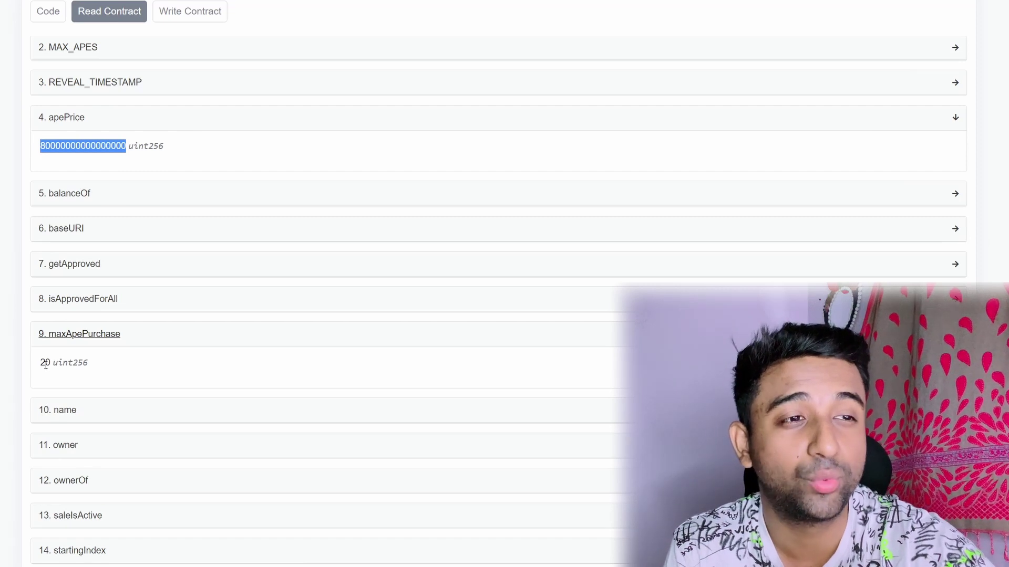
left_click_drag(45, 363, 54, 364)
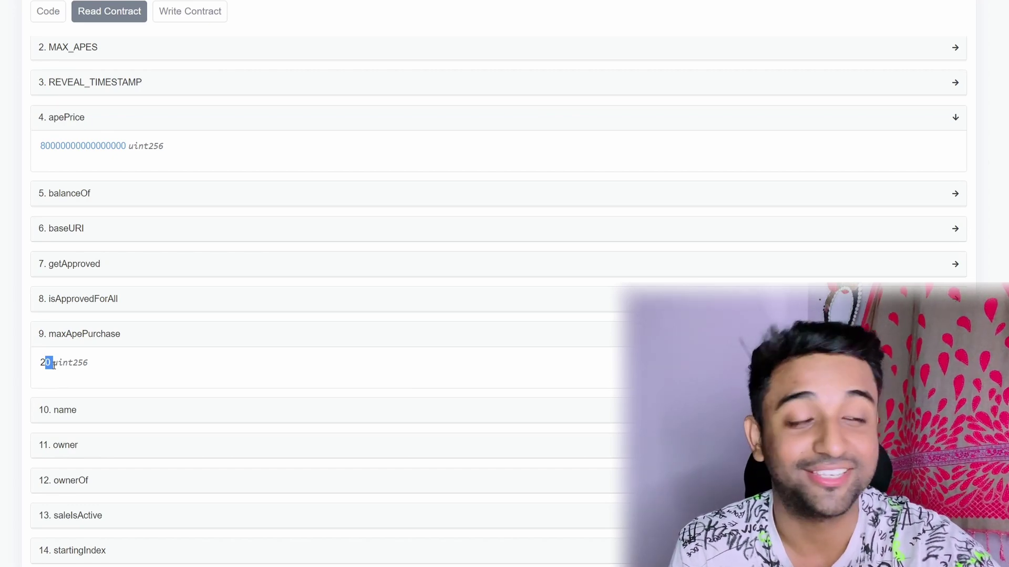
left_click(31, 367)
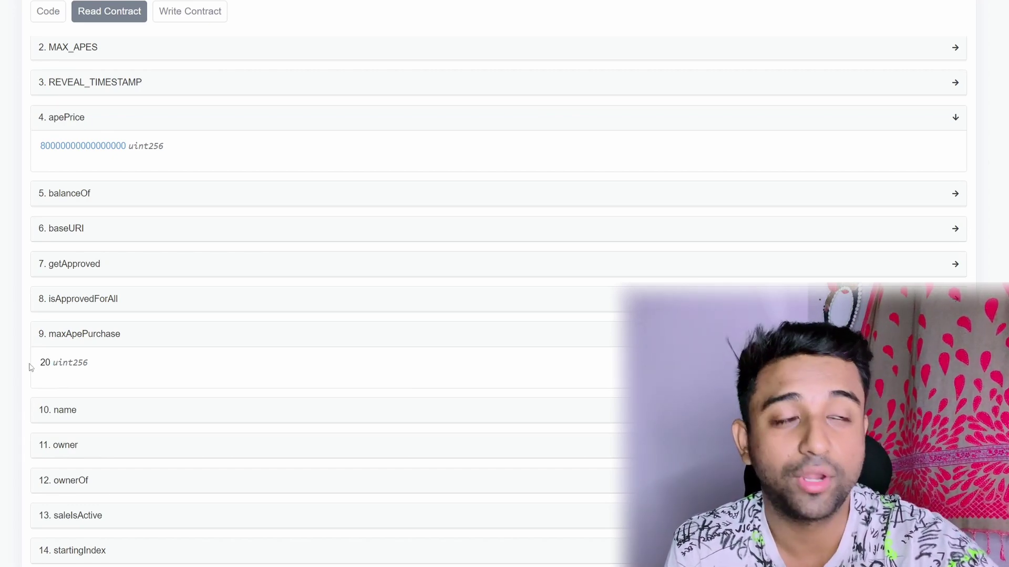
Return to the contract's write functions and fill in mintApe with a payable amount of .08 ether and 1 token.
scroll(30, 367, "up", 3)
left_click(201, 185)
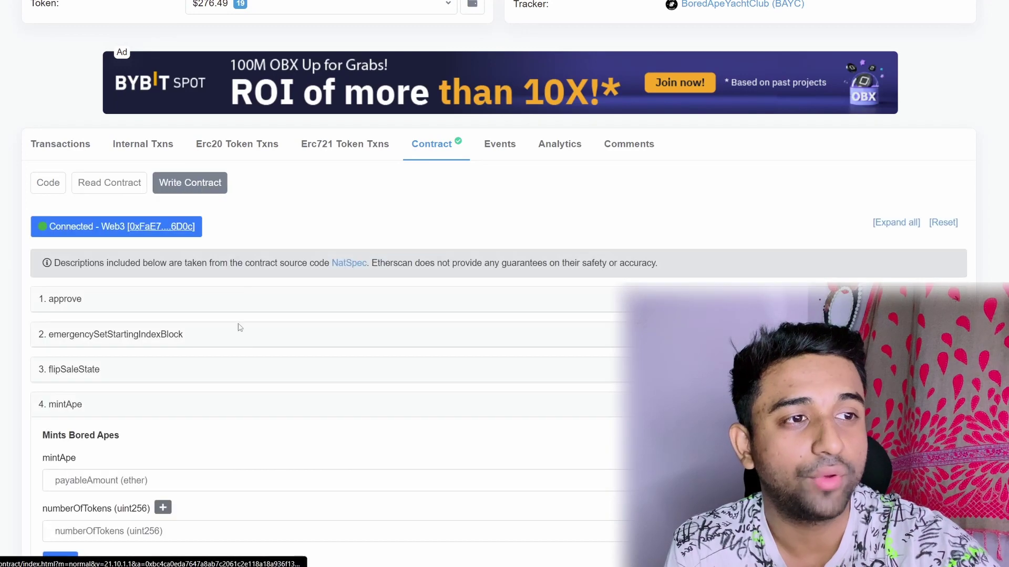
scroll(254, 401, "down", 3)
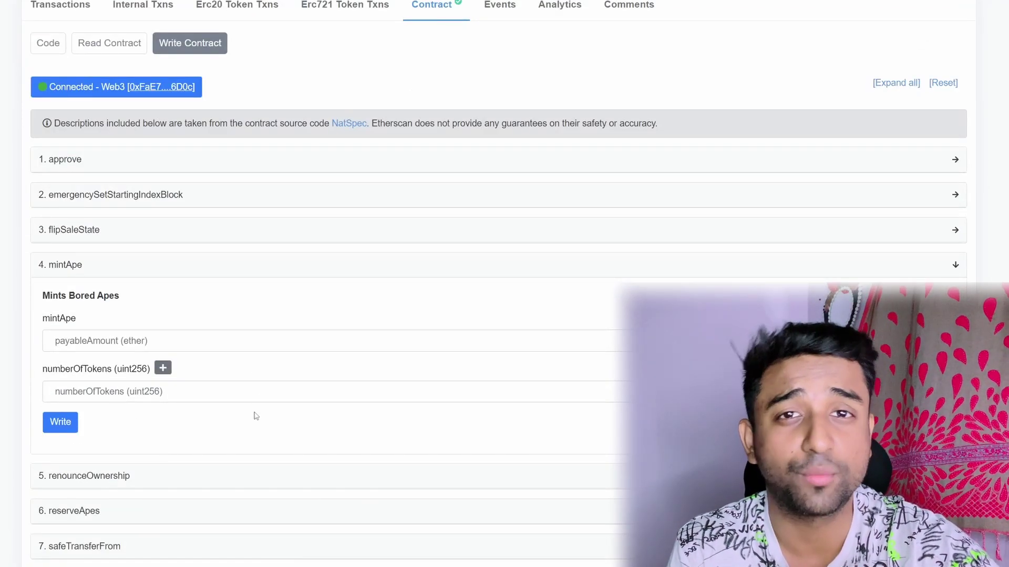
left_click(172, 340)
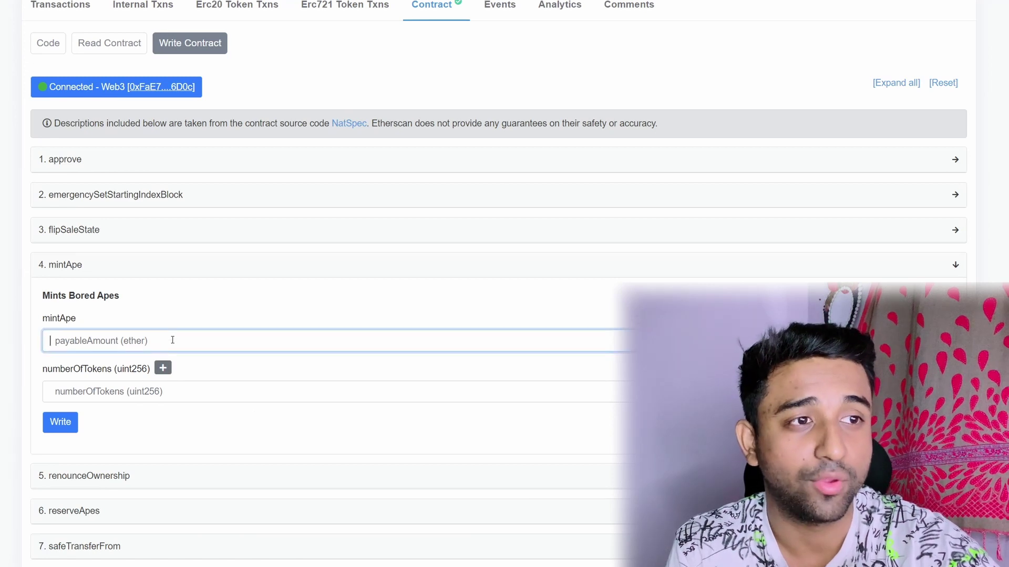
type(".08")
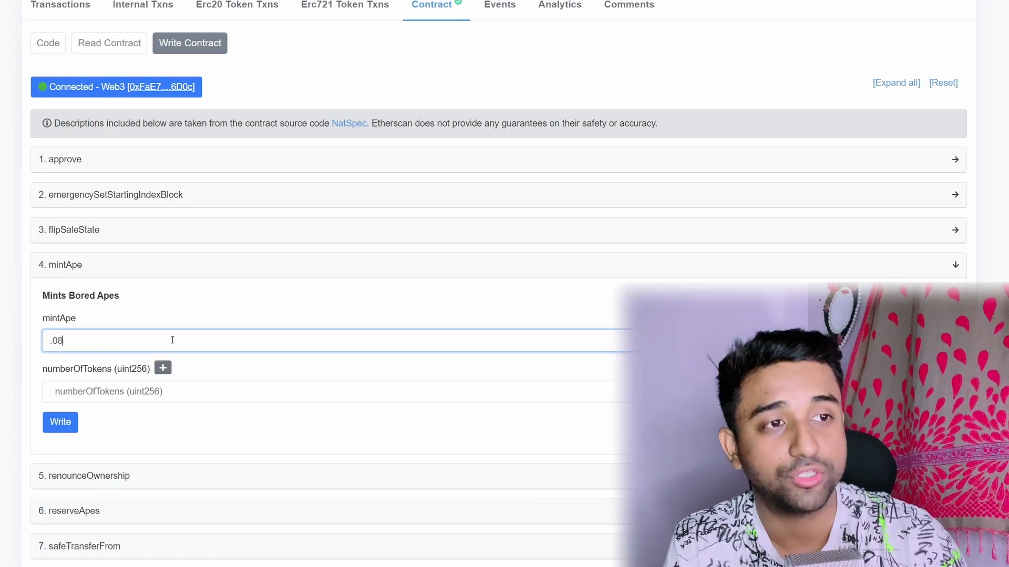
left_click(235, 394)
type("1")
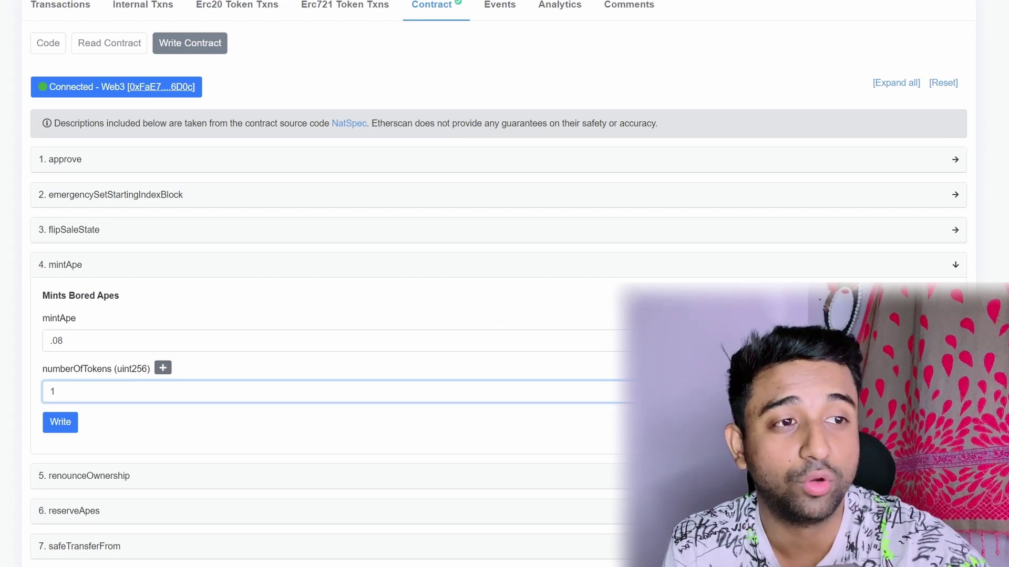
Change the mintApe number of tokens to 2 and the payable amount to .16 ether.
double_click(43, 389)
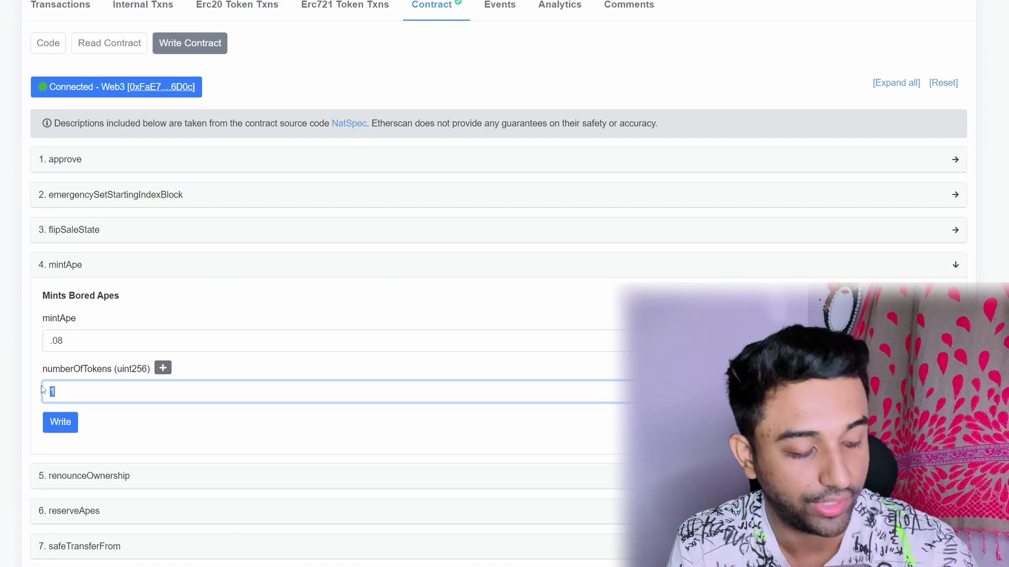
type("2")
double_click(58, 340)
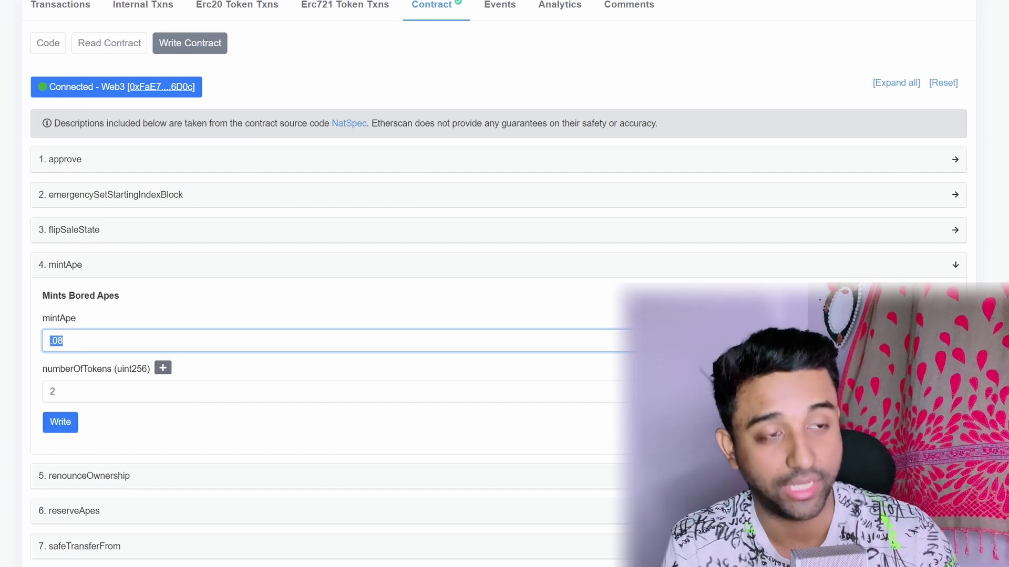
type(".16")
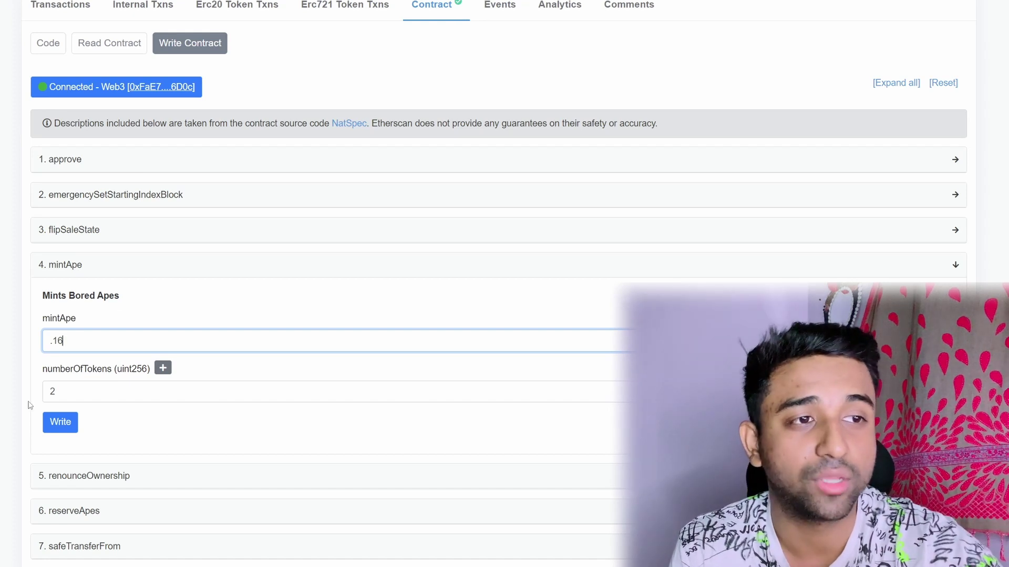
key("Tab")
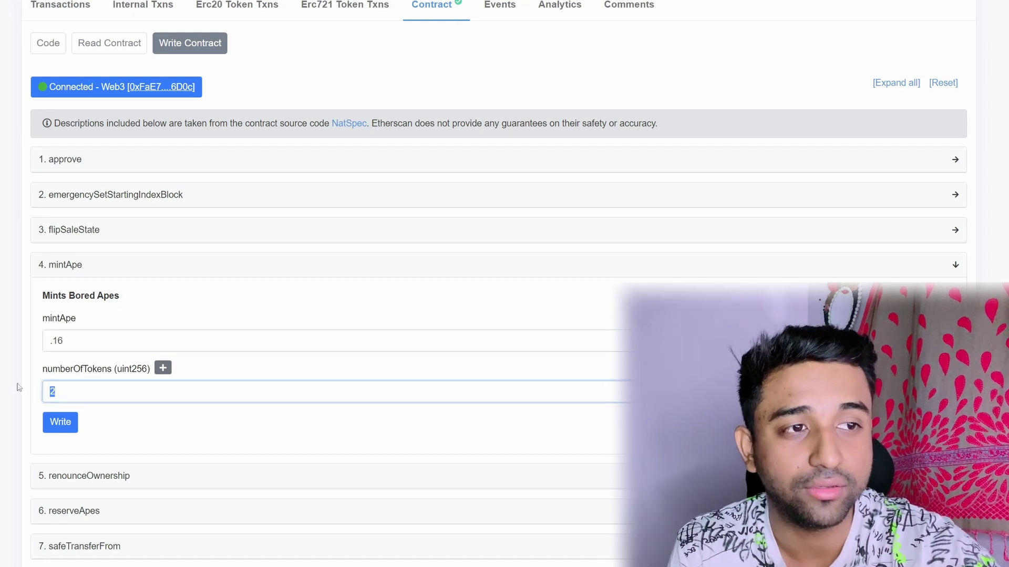
left_click(78, 401)
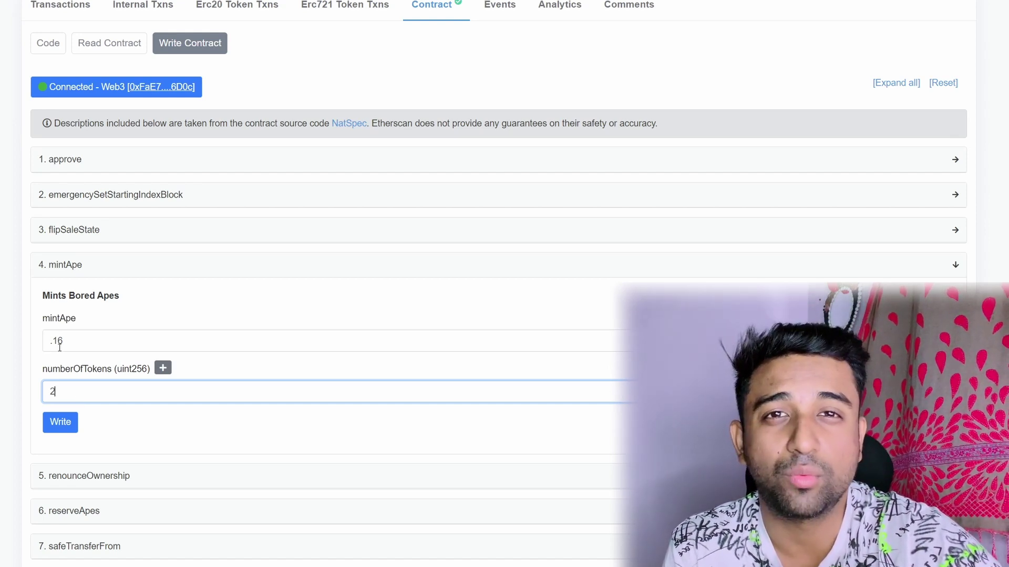
Submit the mintApe call to MetaMask and review the transaction's total cost including the gas fee.
left_click(58, 430)
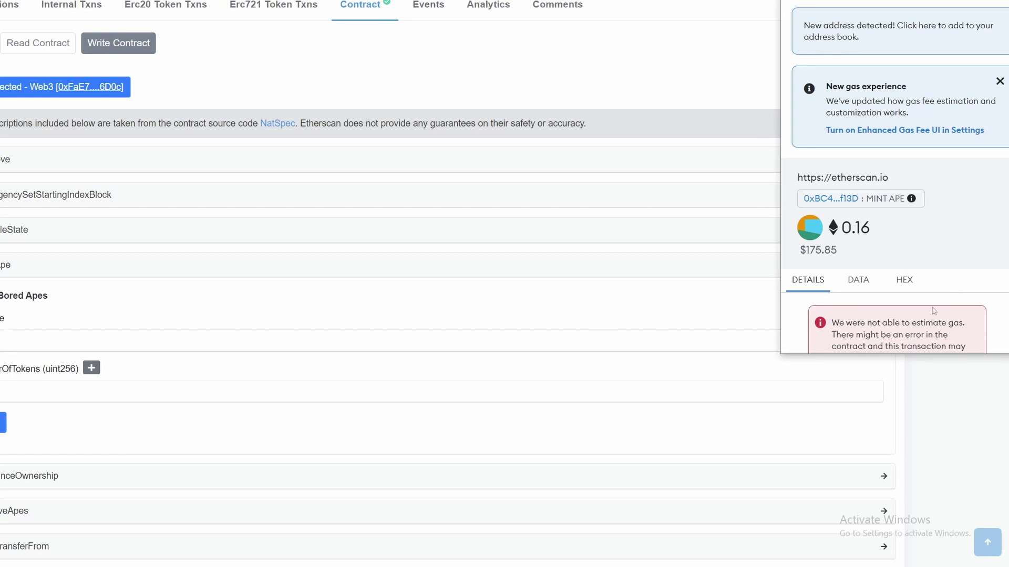
scroll(951, 273, "down", 2)
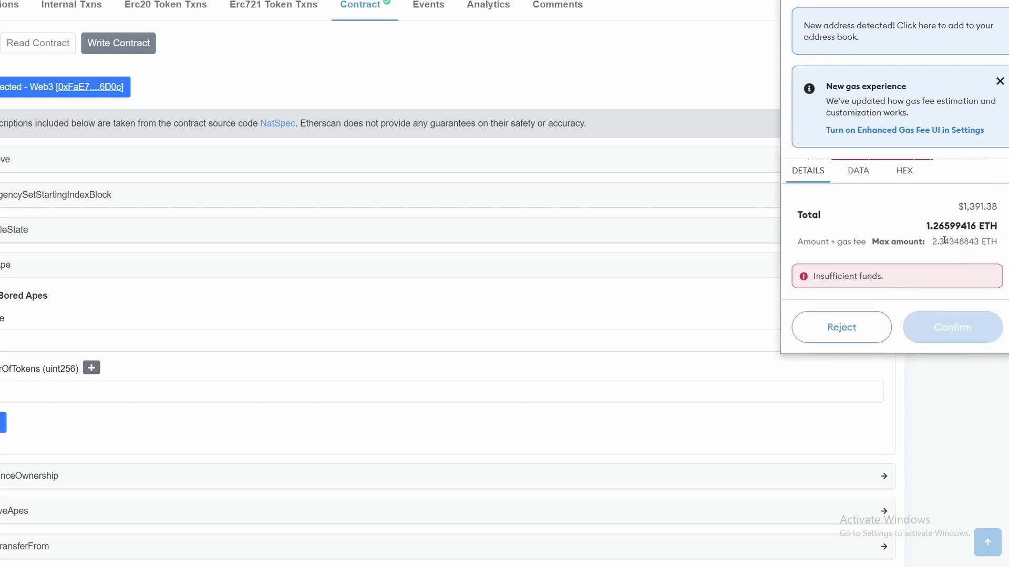
left_click_drag(952, 213, 992, 212)
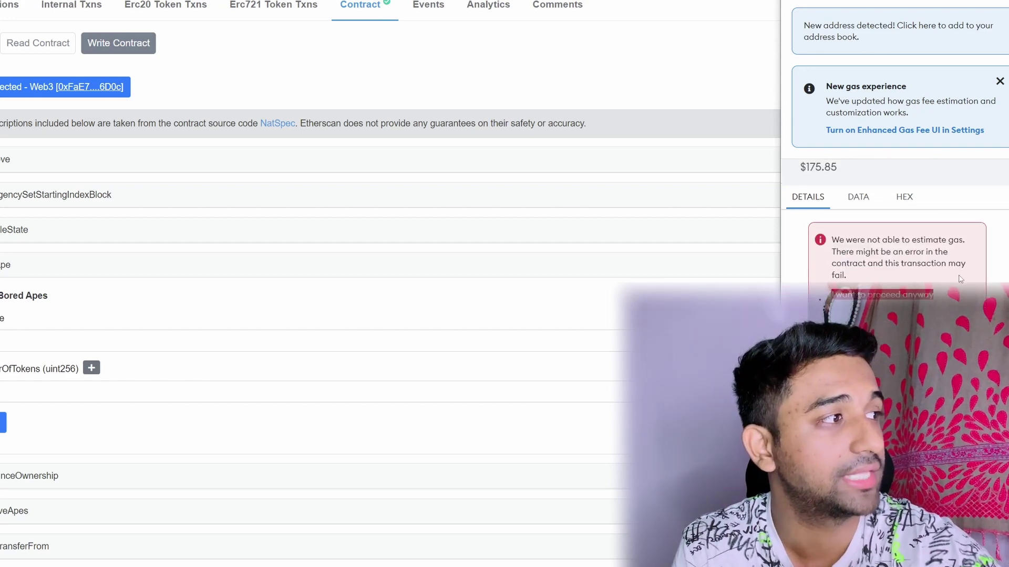
scroll(956, 281, "up", 3)
scroll(959, 277, "down", 3)
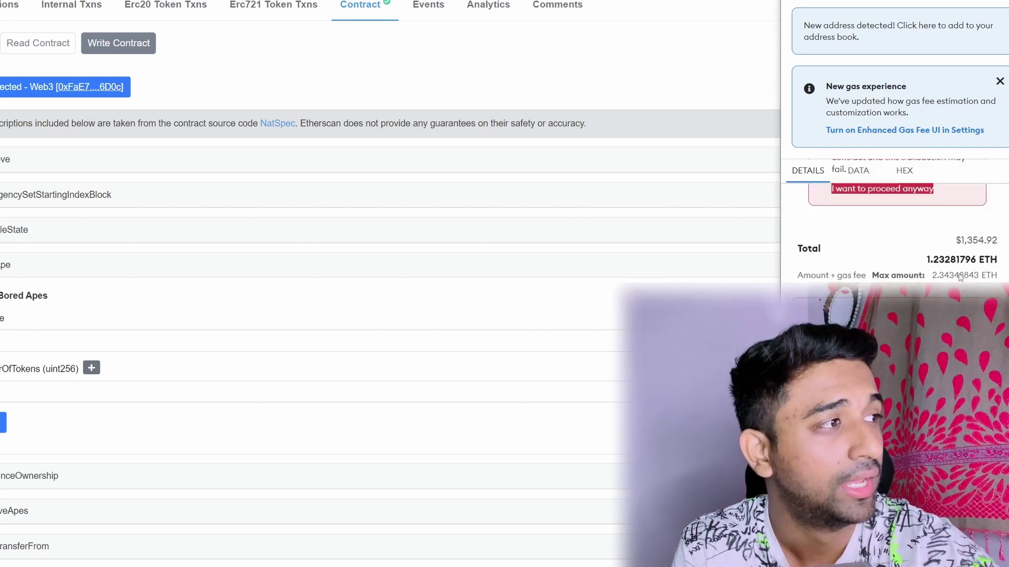
left_click_drag(926, 227, 1000, 231)
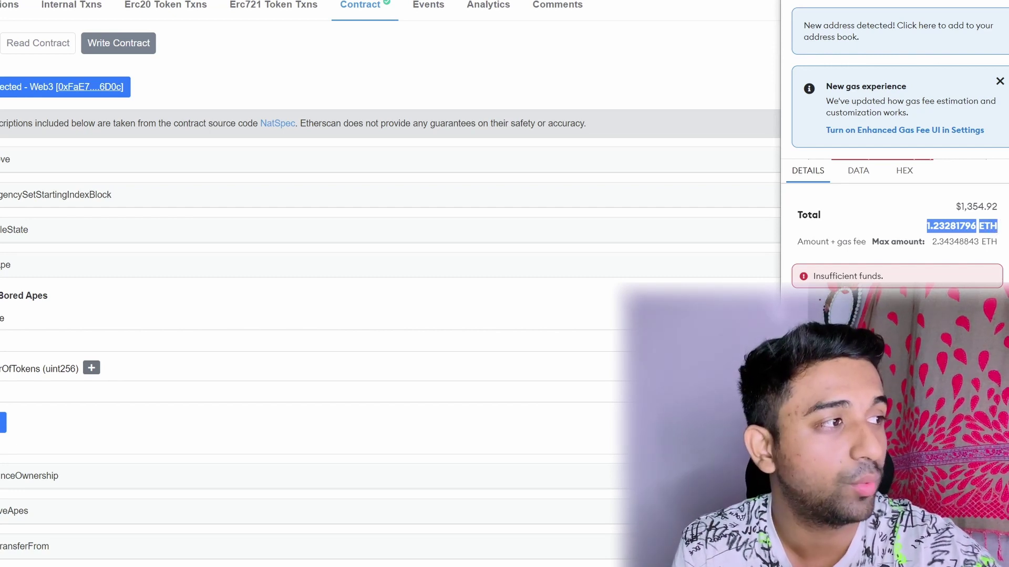